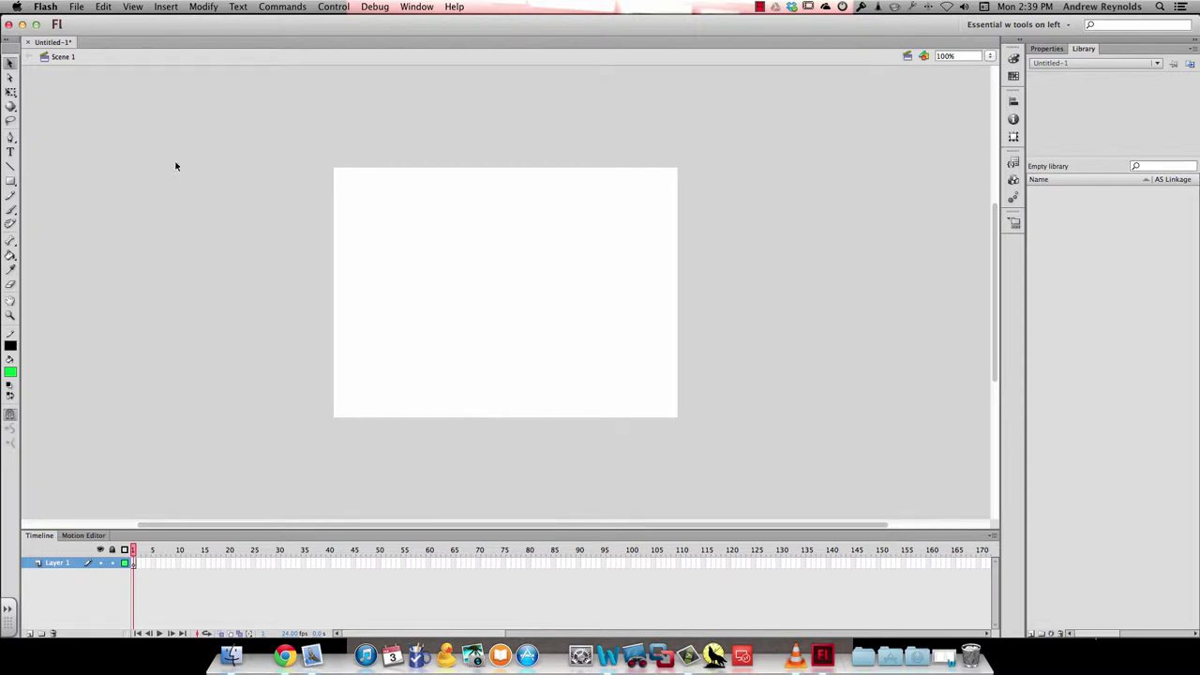
Select the Rectangle tool and set its fill colour to none
left_click(10, 183)
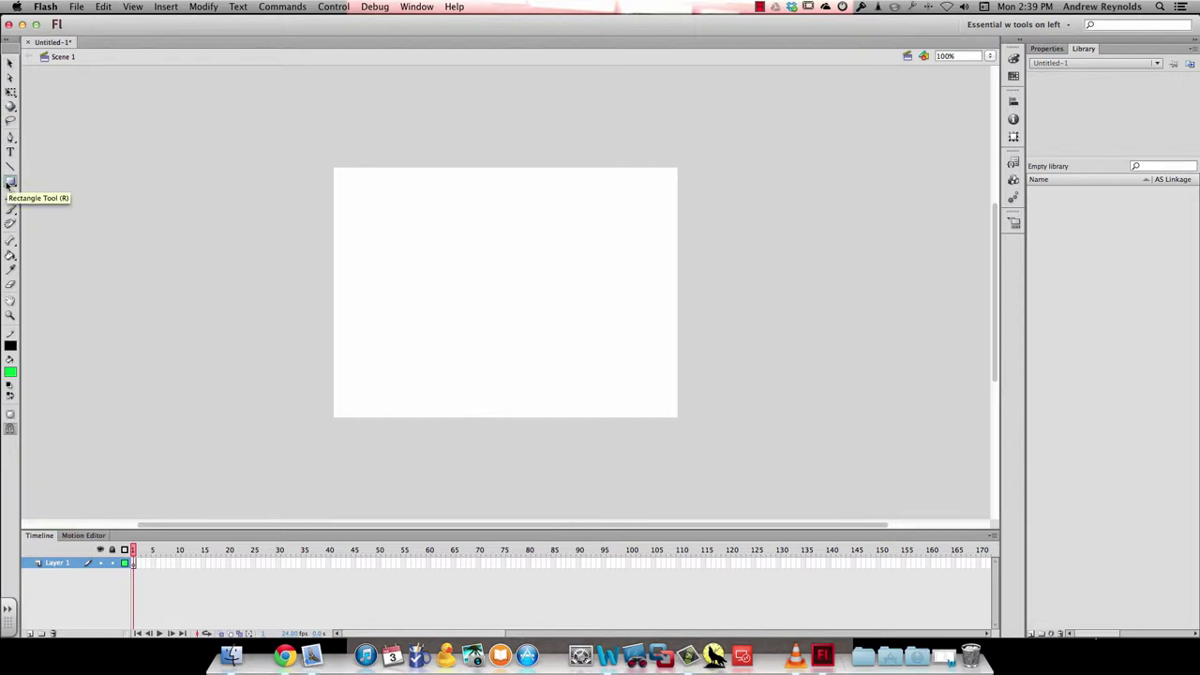
left_click_drag(10, 183, 41, 181)
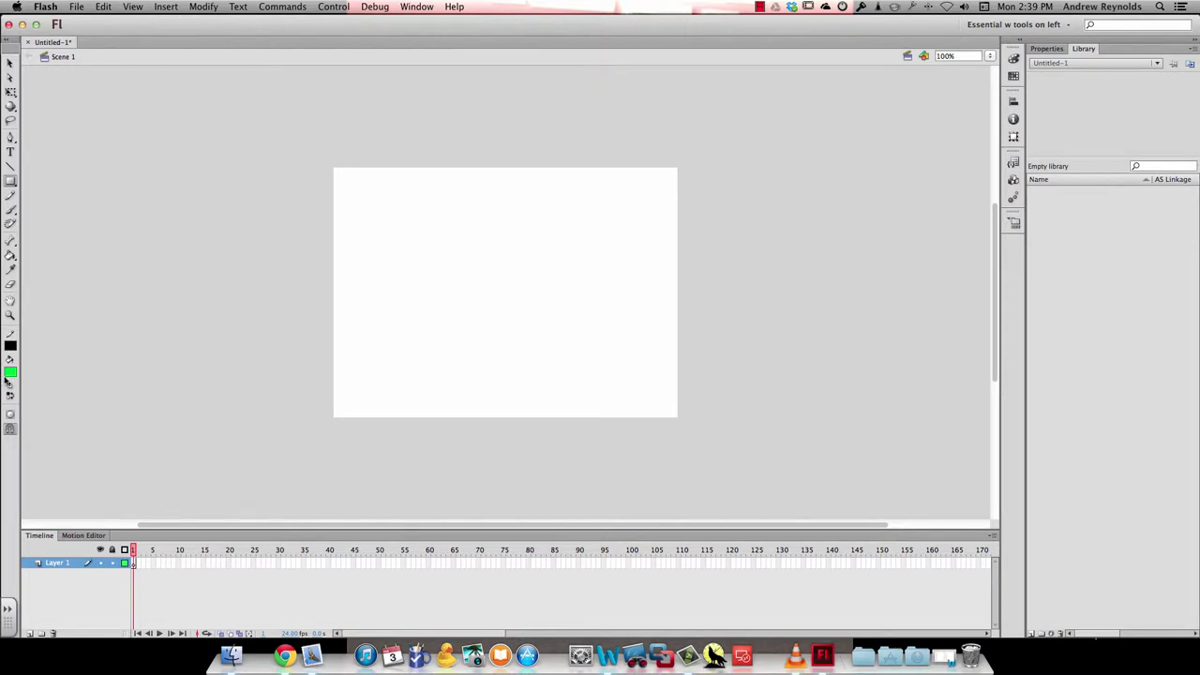
left_click(10, 373)
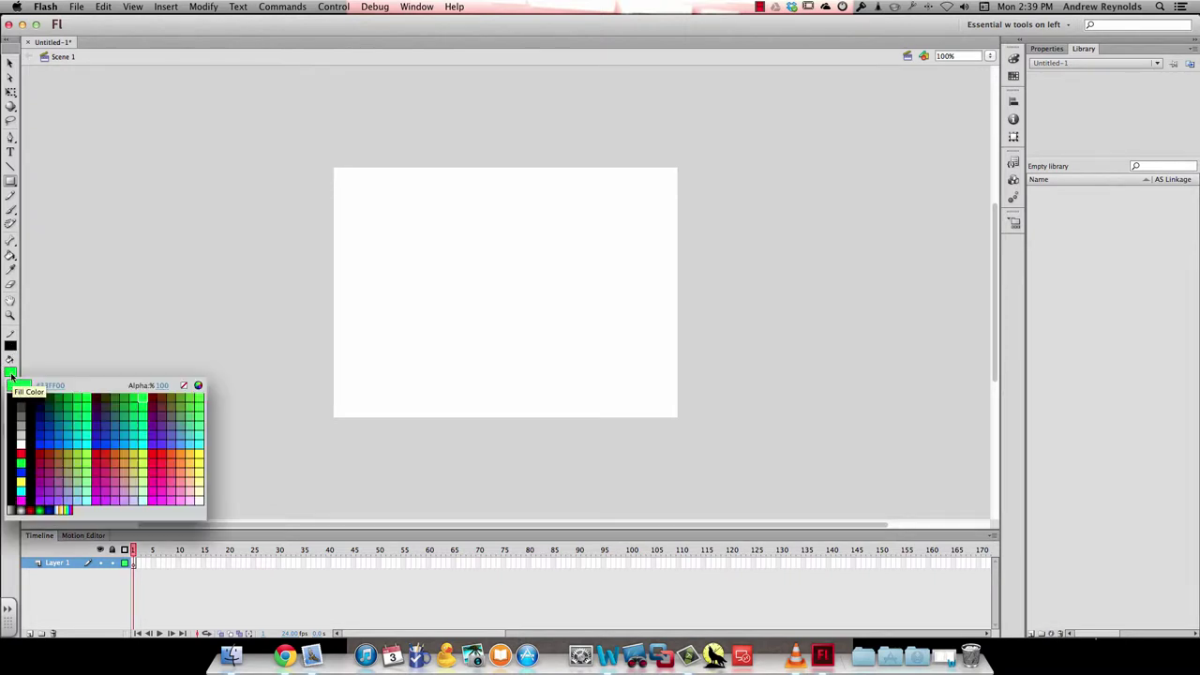
left_click(183, 386)
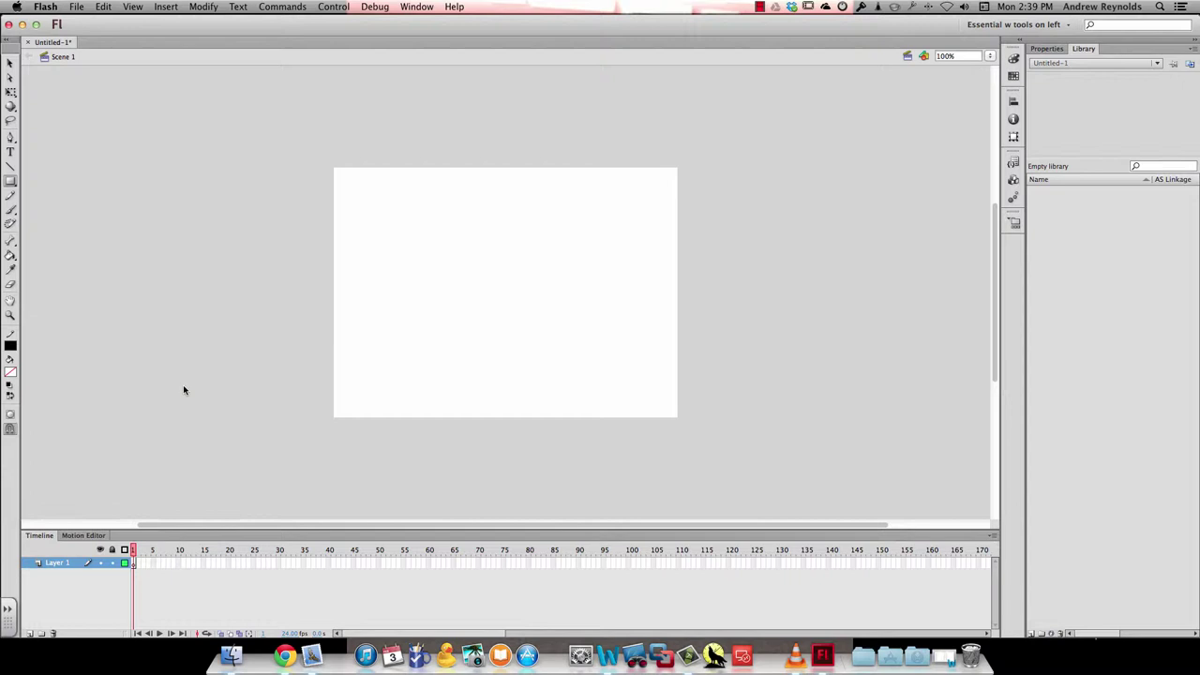
Draw an outline rectangle in the stage centre and extend the layer's frames to frame 25
left_click_drag(398, 251, 636, 353)
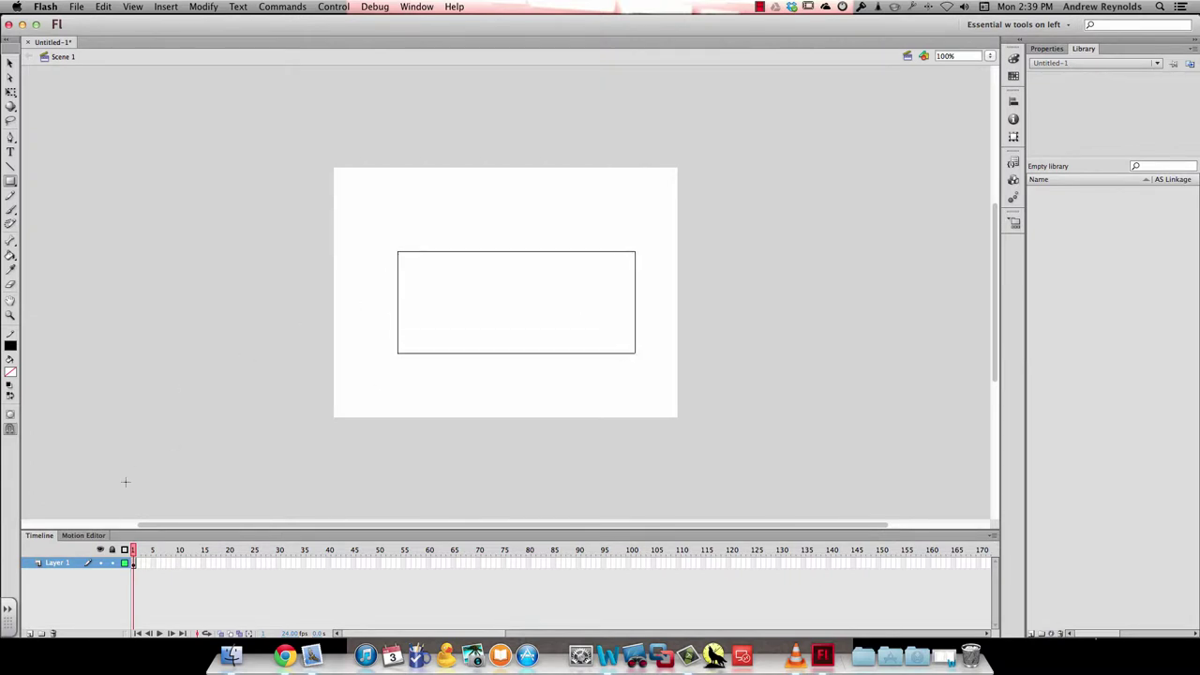
right_click(249, 563)
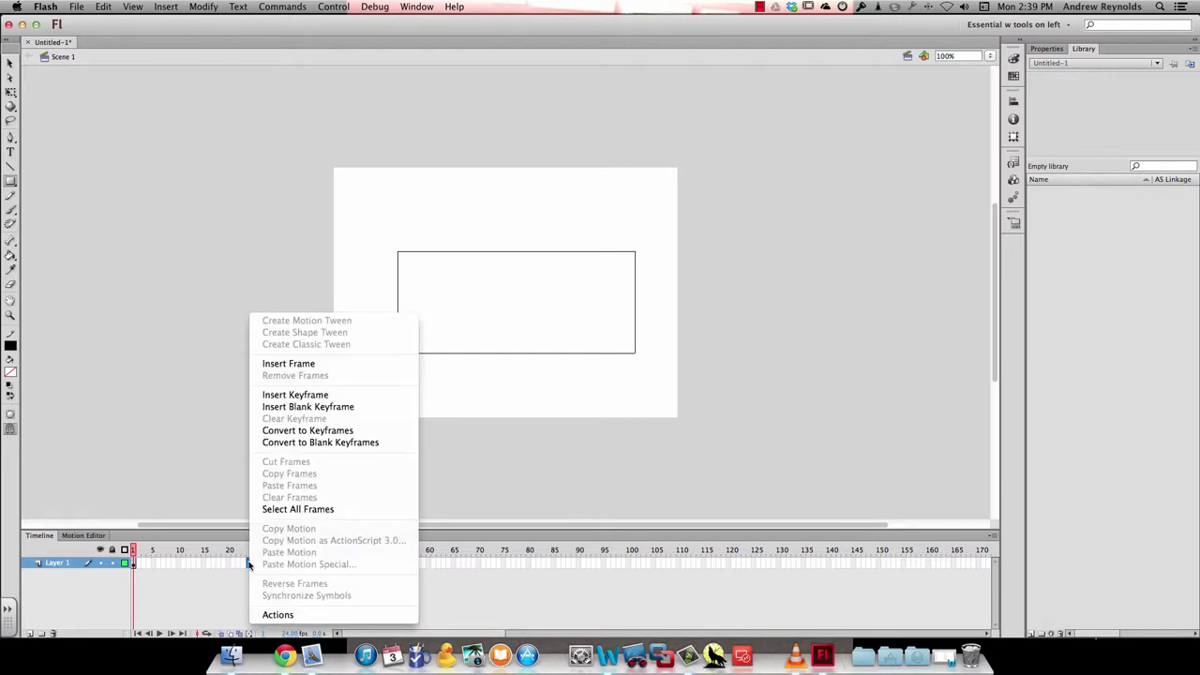
left_click(305, 370)
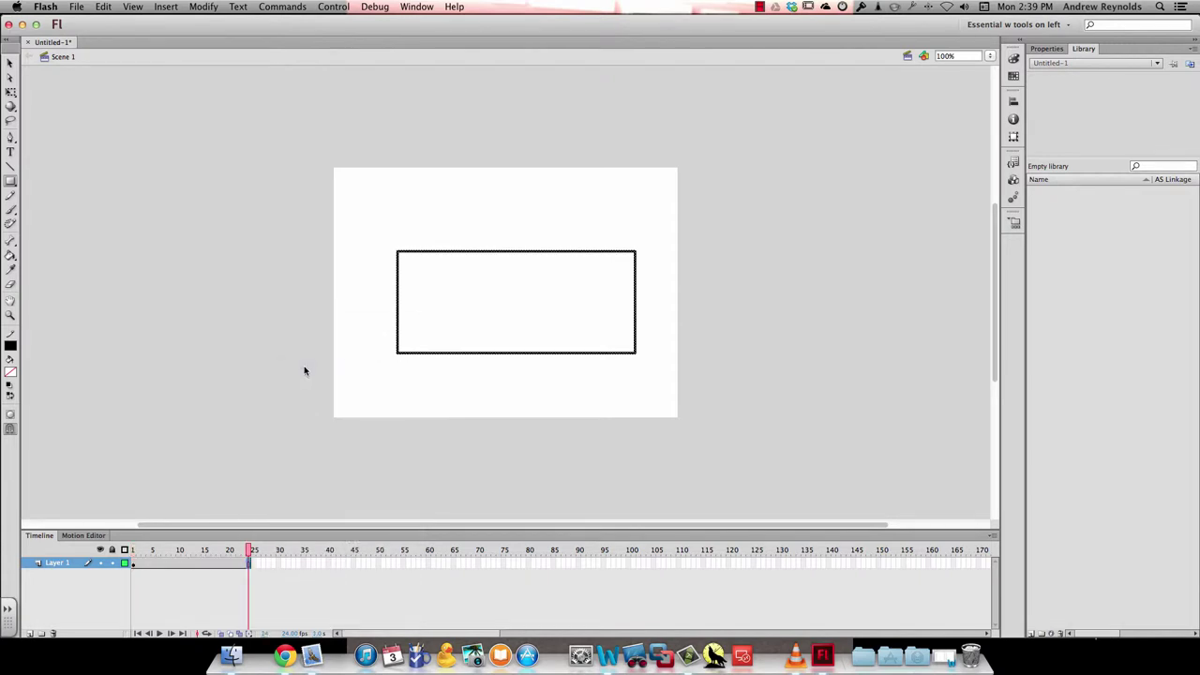
Rename Layer 1 to 'Rectangle'
double_click(49, 562)
type("Rectangle")
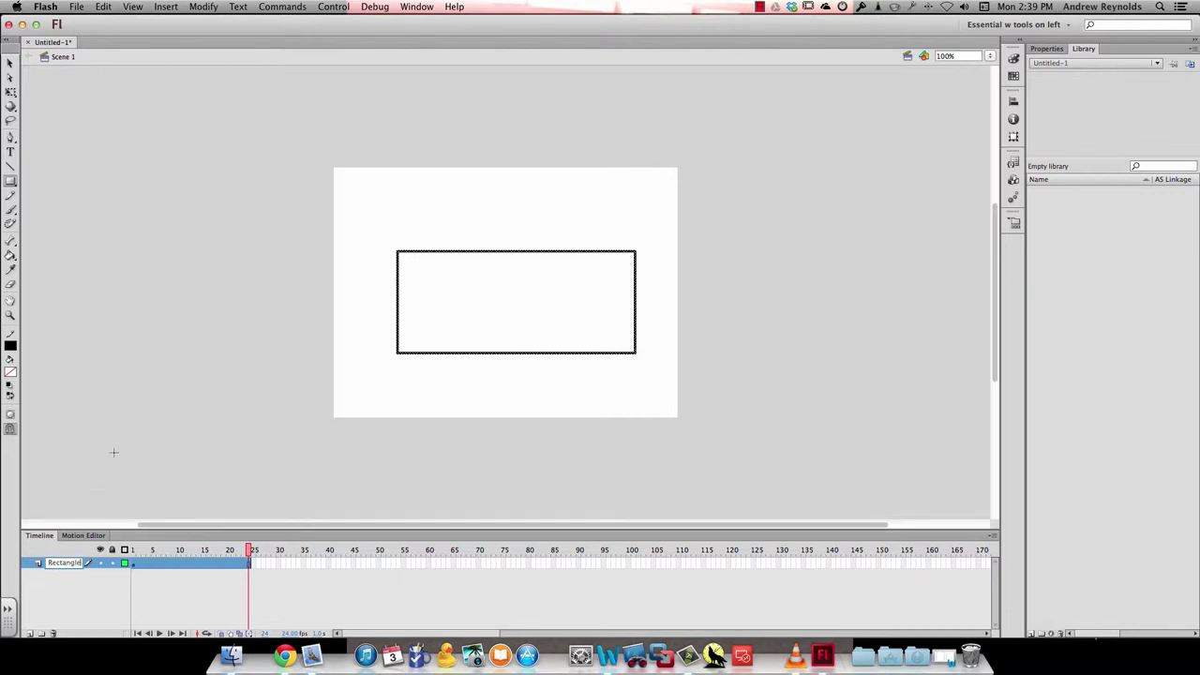
left_click(113, 450)
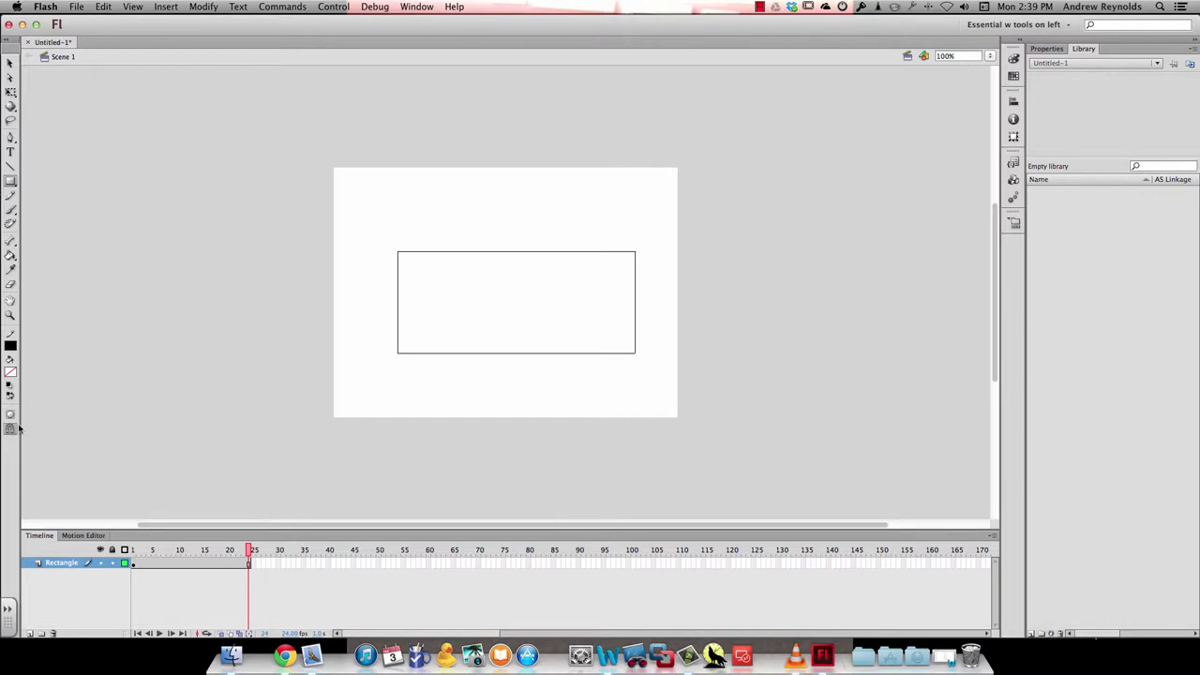
Add a new layer at frame 1 and set the Rectangle tool's fill to bright green
left_click(30, 634)
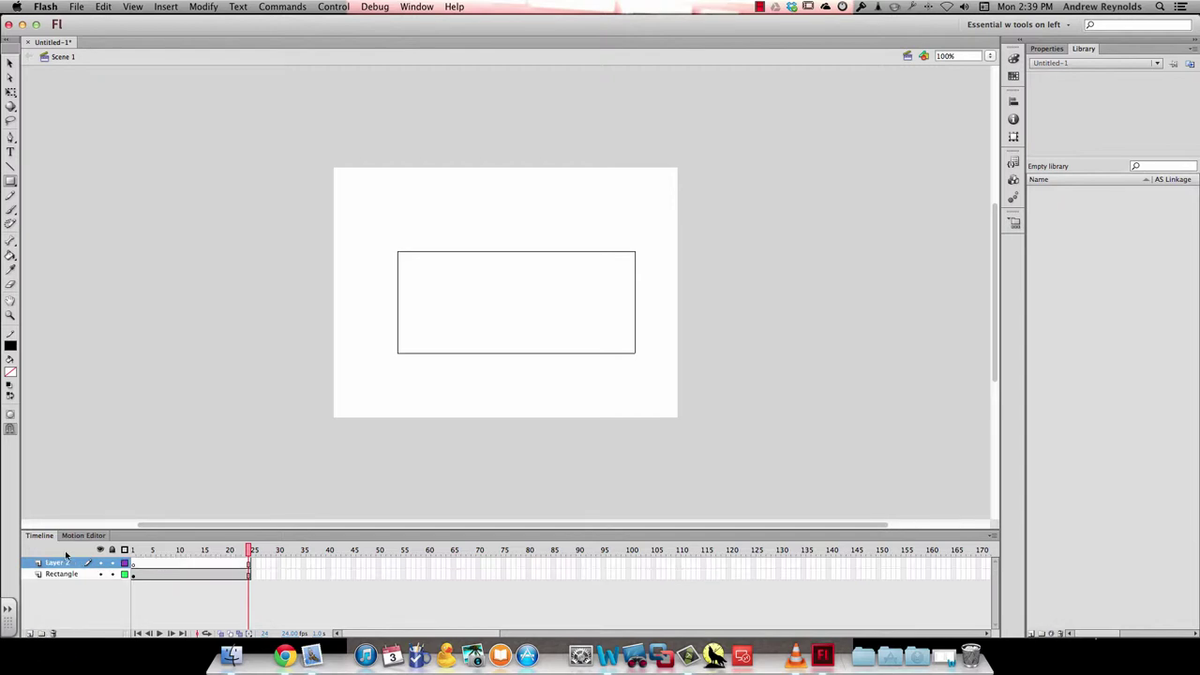
left_click(133, 564)
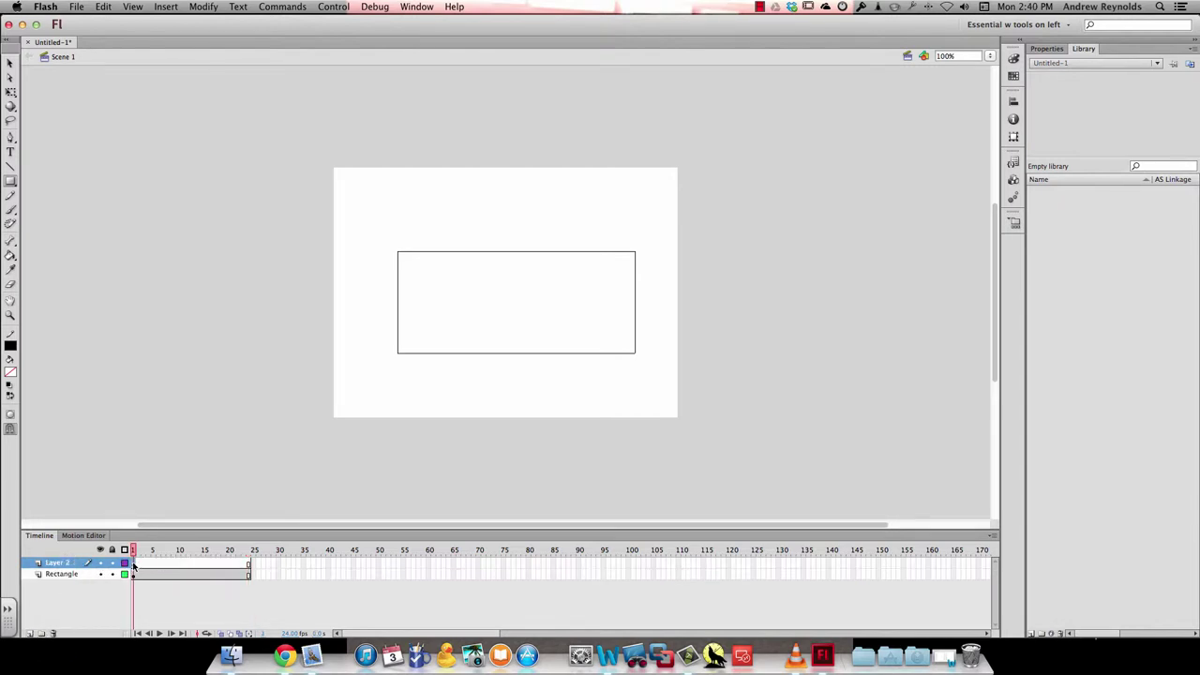
left_click(10, 181)
left_click(48, 182)
left_click(10, 373)
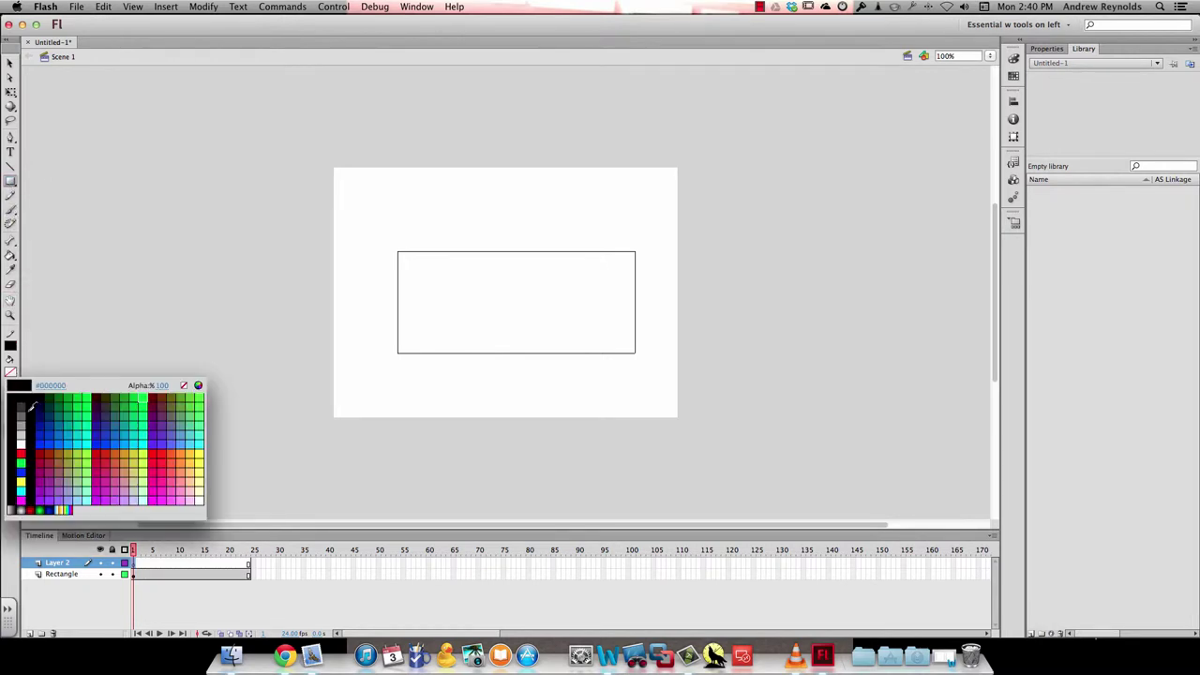
left_click(147, 396)
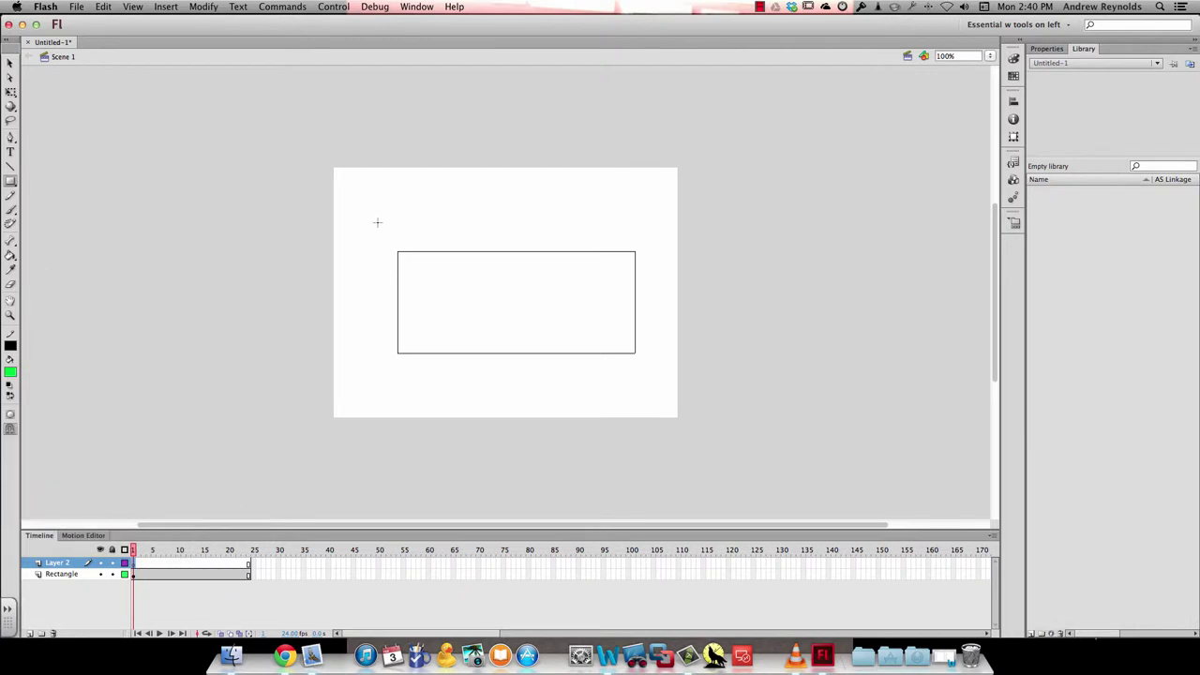
Draw a large green rectangle over the outline and name its layer 'Big Rectangle'
left_click_drag(376, 222, 671, 371)
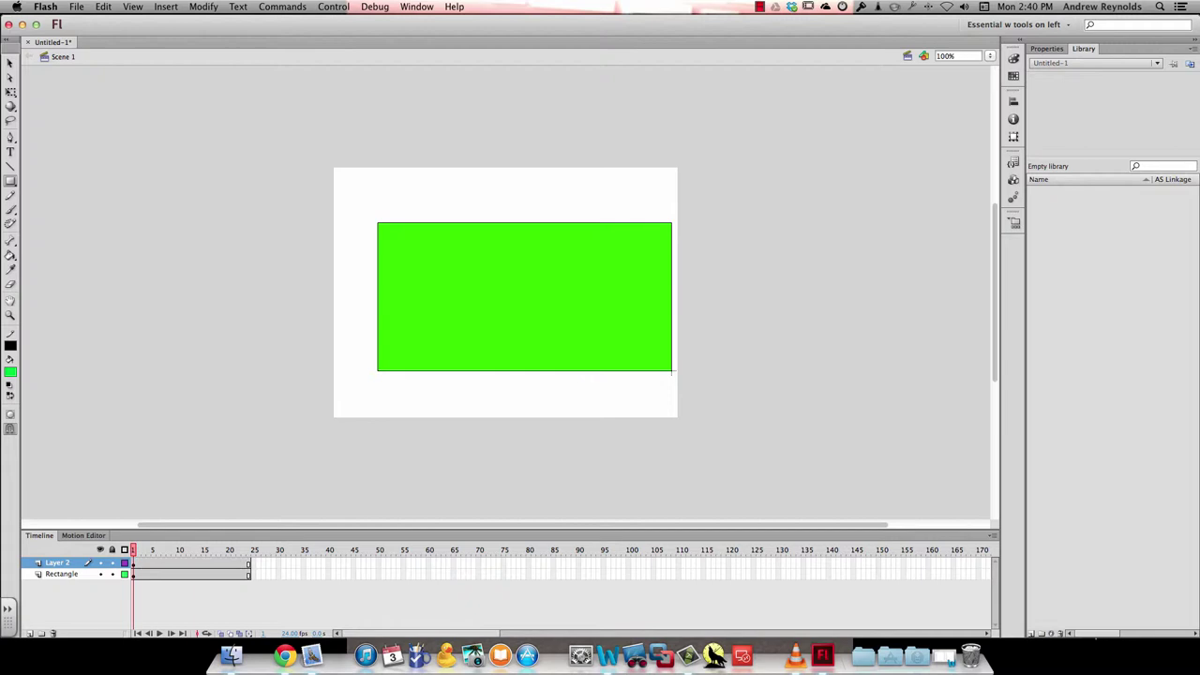
double_click(55, 564)
type("l")
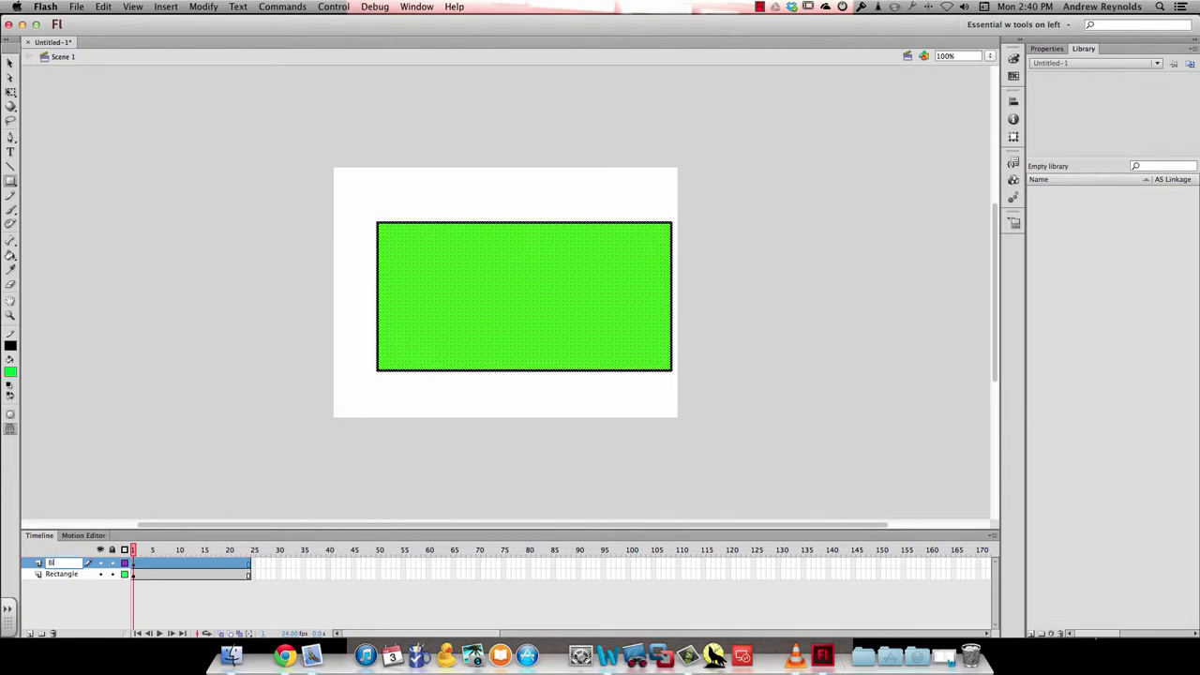
type("ig Red Rectangle")
left_click(10, 63)
double_click(491, 297)
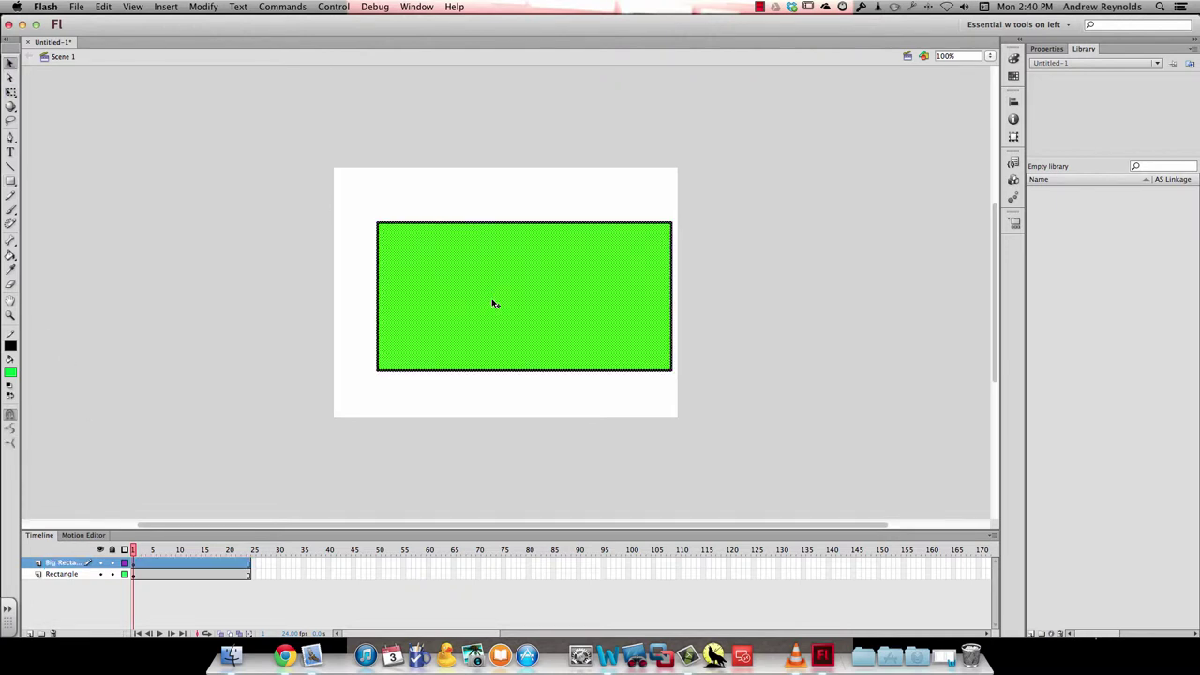
right_click(457, 281)
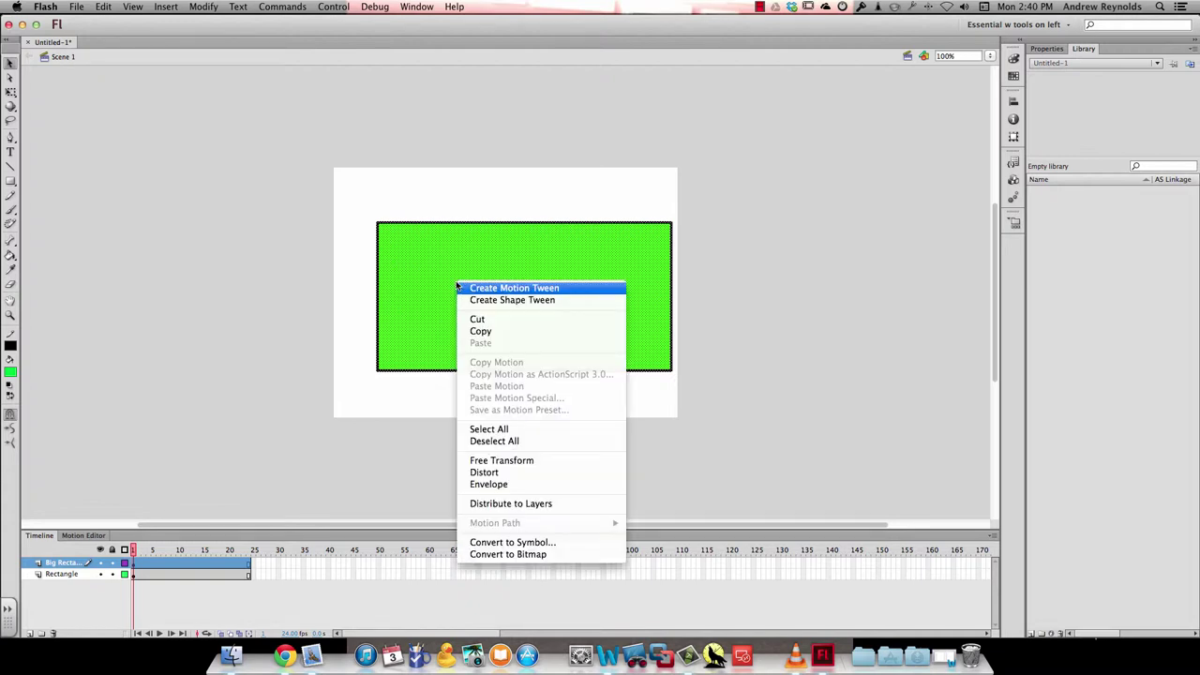
left_click(526, 544)
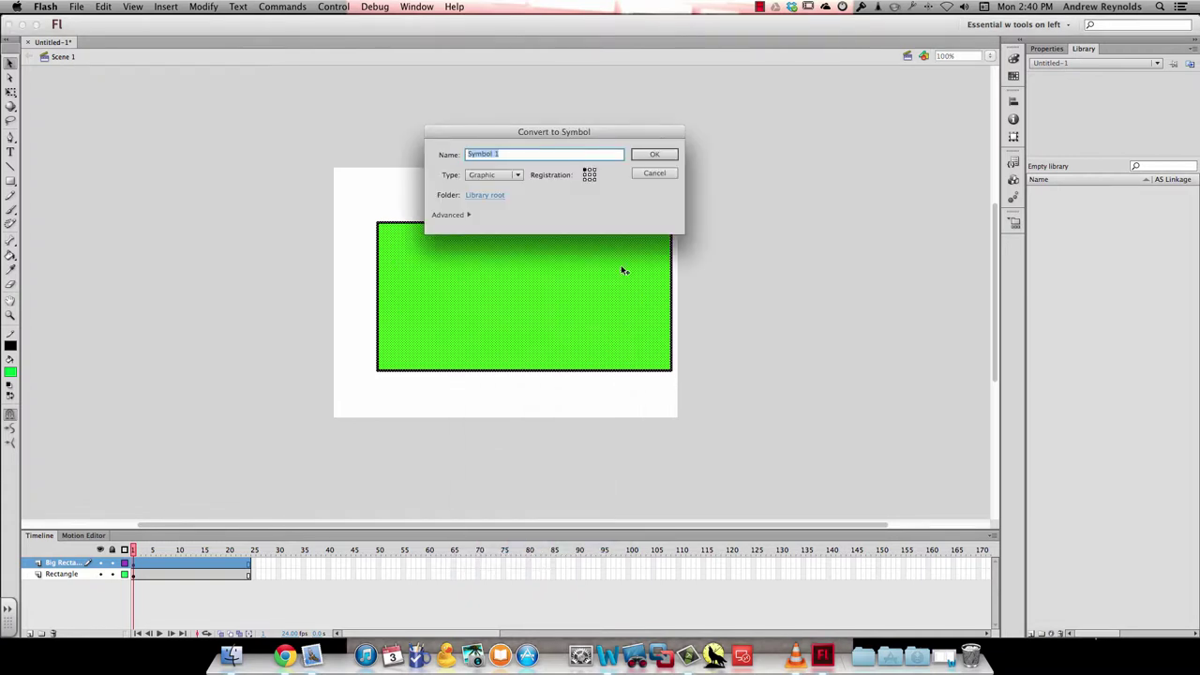
type("Big Rectangle")
key("Return")
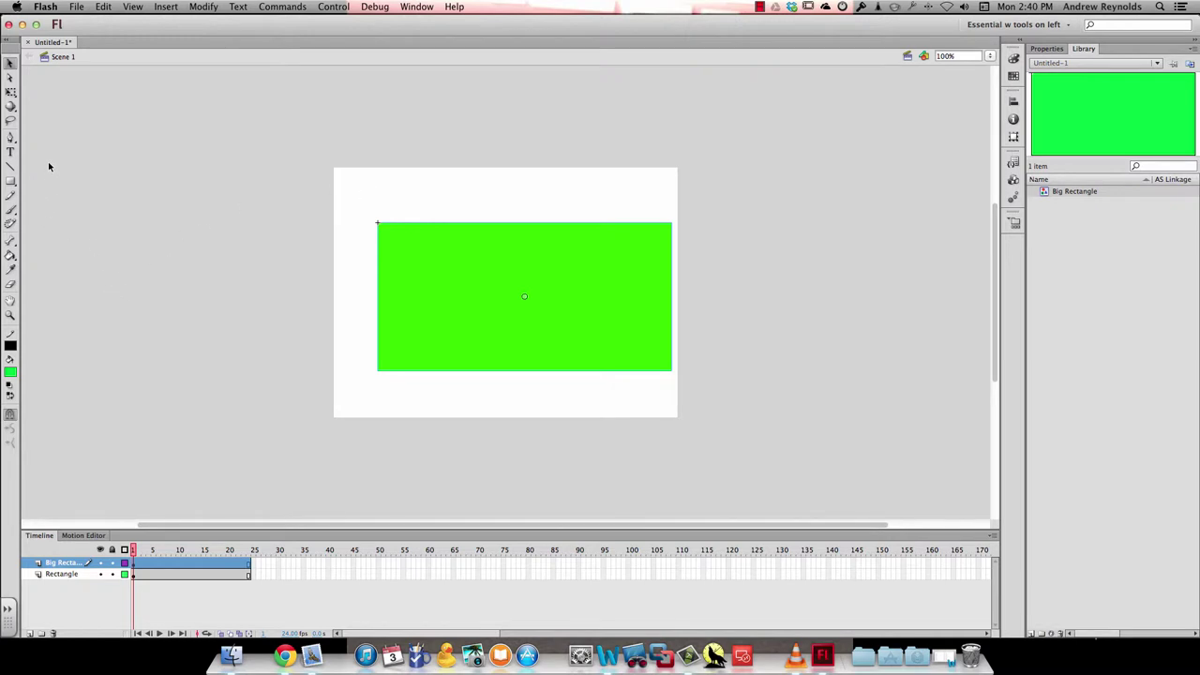
Rotate the green rectangle counter-clockwise with Free Transform, pivoting on its bottom-left corner
left_click(10, 92)
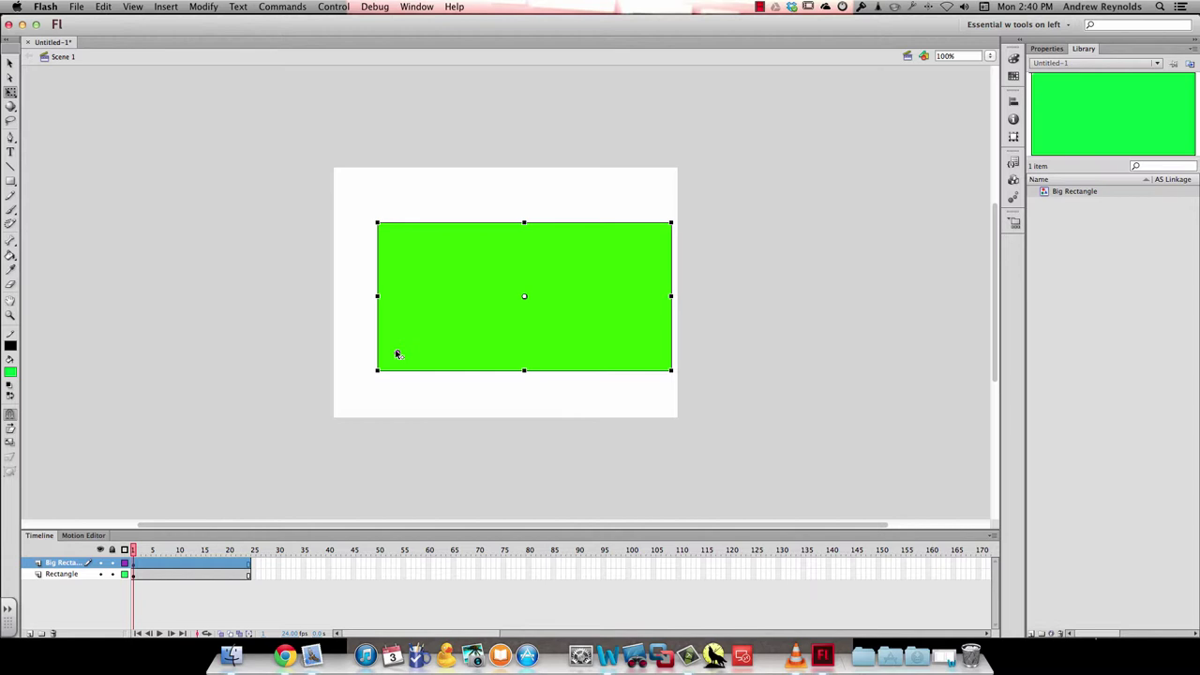
left_click(377, 370)
left_click_drag(680, 217, 414, 148)
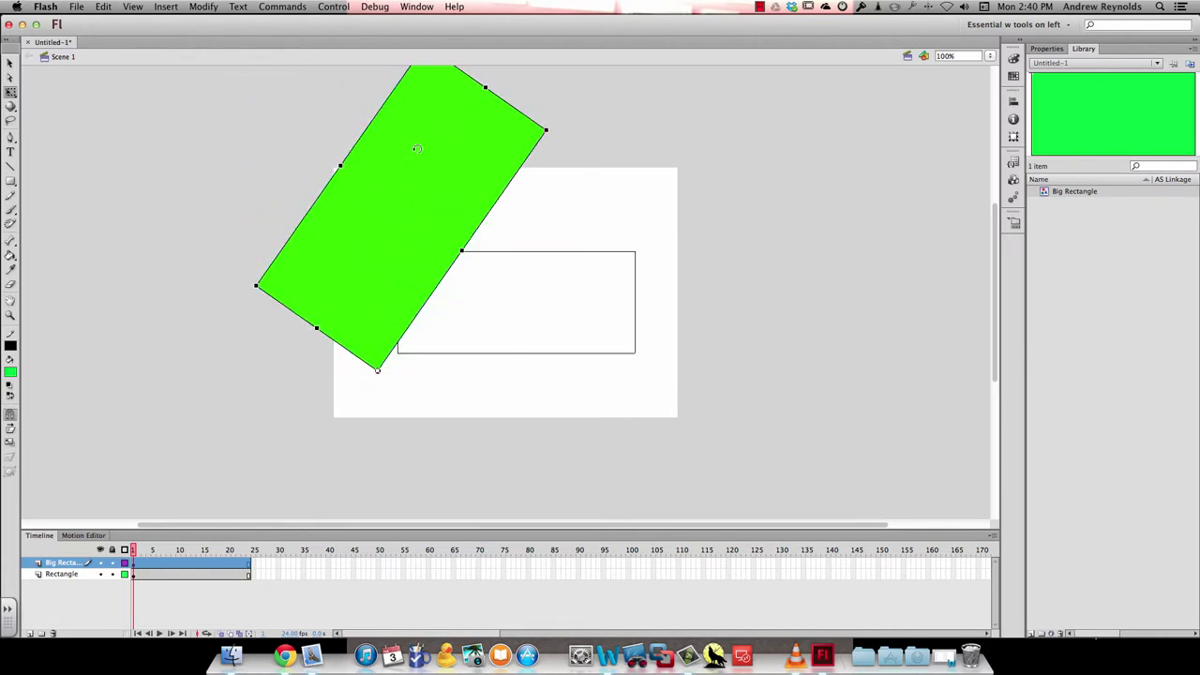
Add a keyframe at frame 24 and create a motion tween from frame 1 on Big Rectangle
left_click(267, 185)
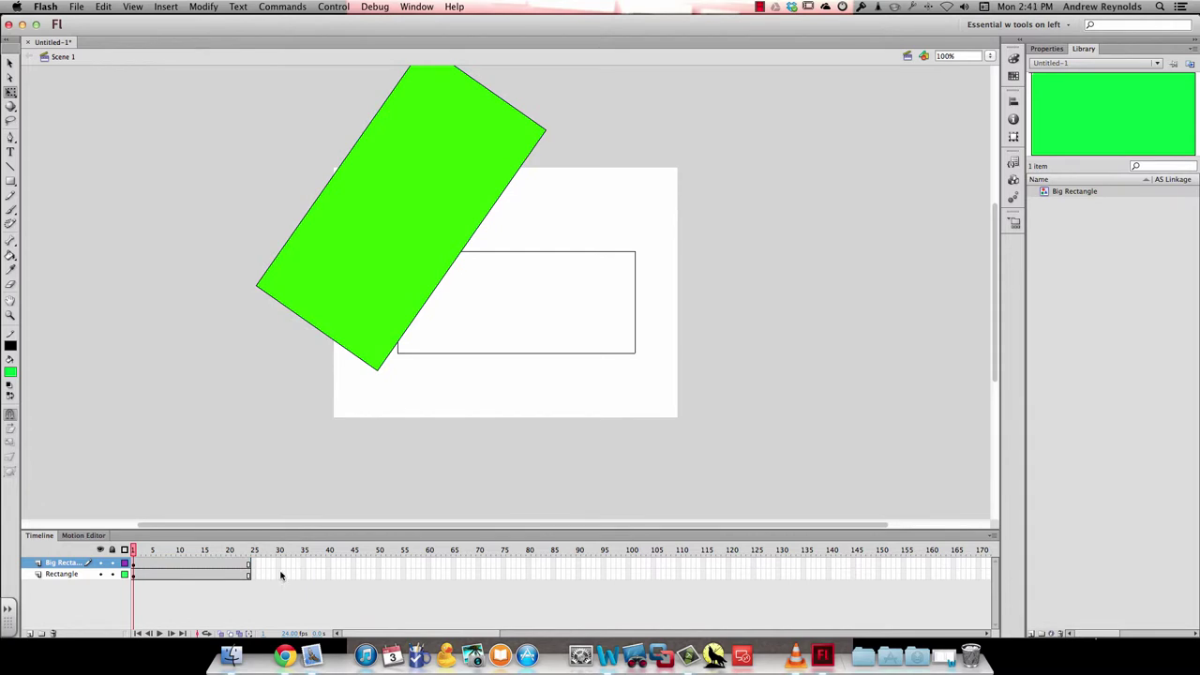
left_click(248, 565)
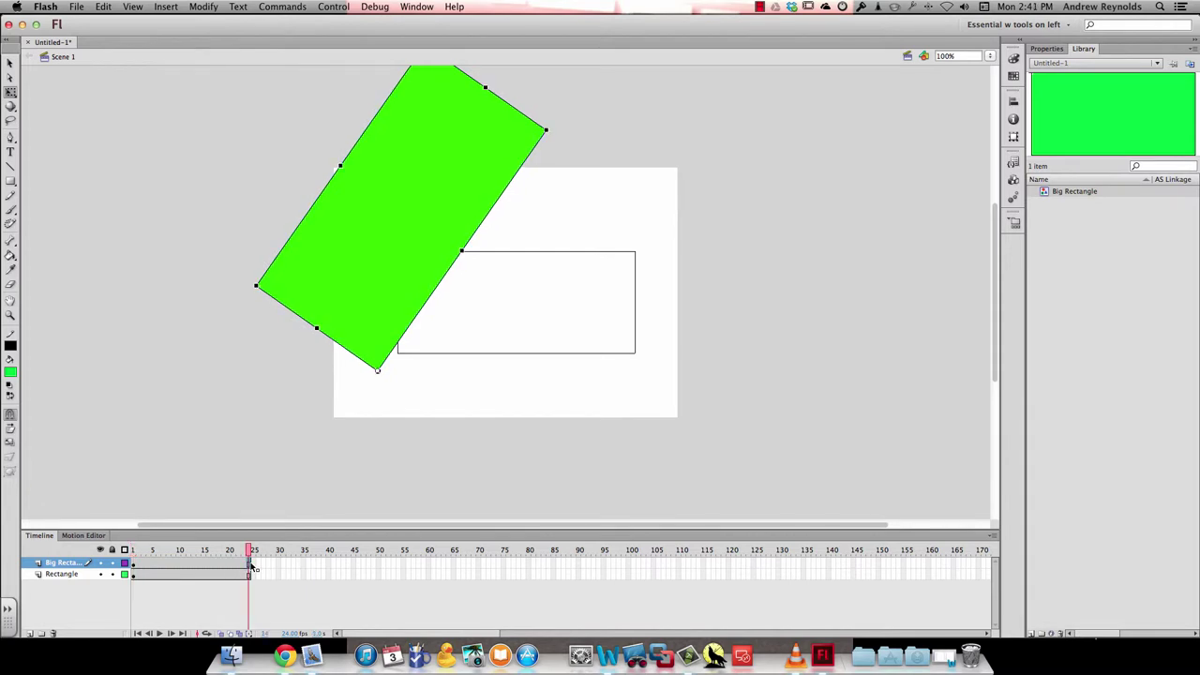
right_click(250, 565)
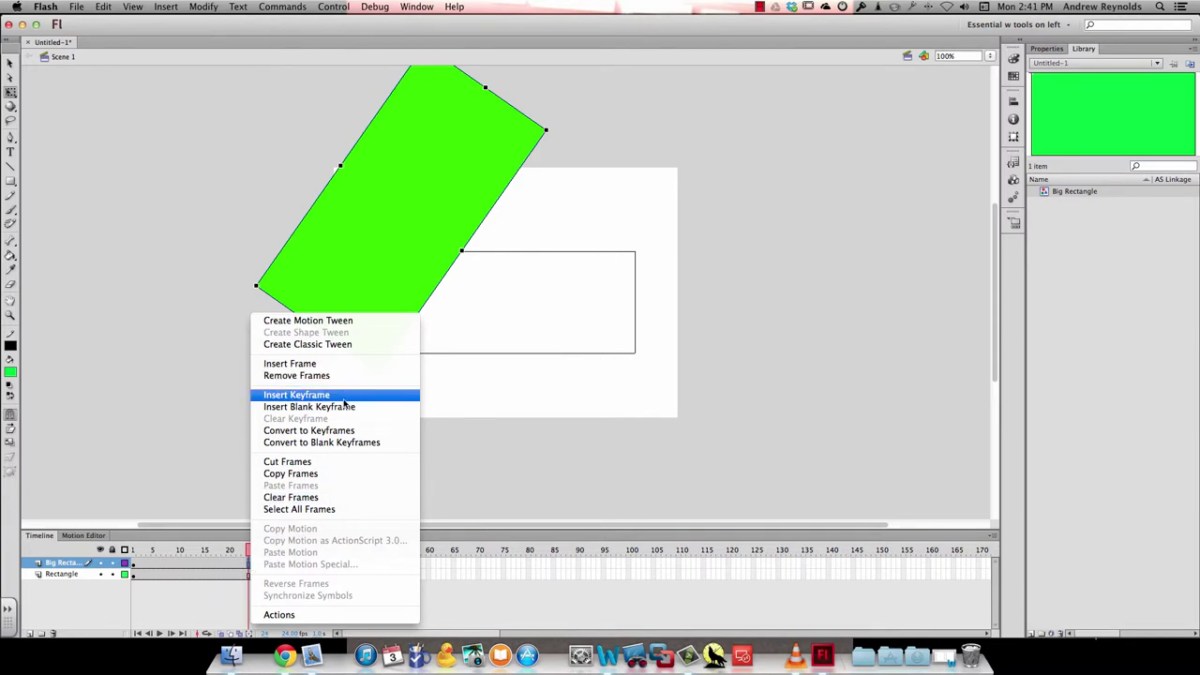
left_click(339, 397)
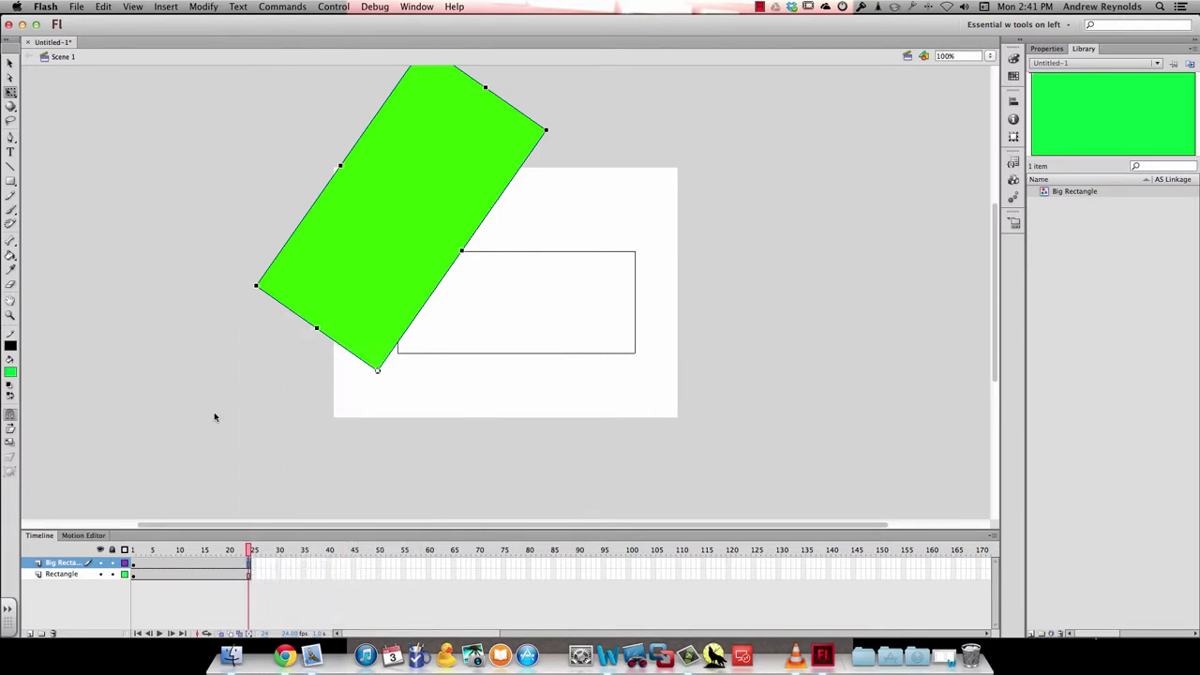
left_click(133, 565)
right_click(133, 565)
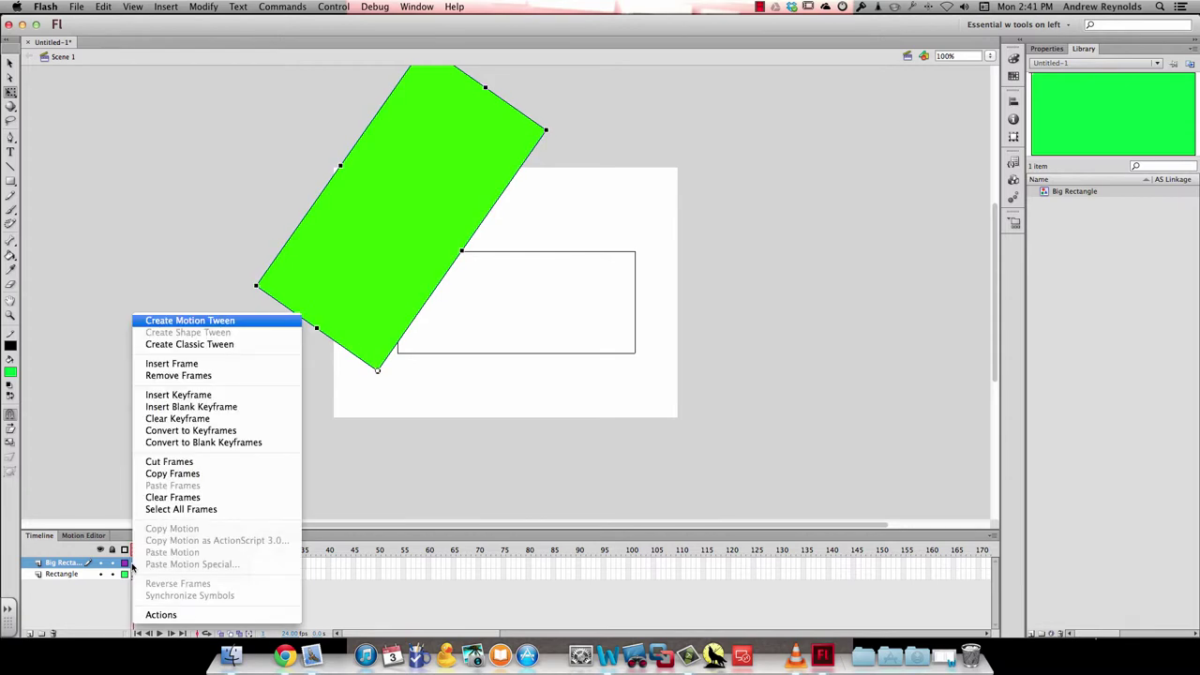
left_click(210, 321)
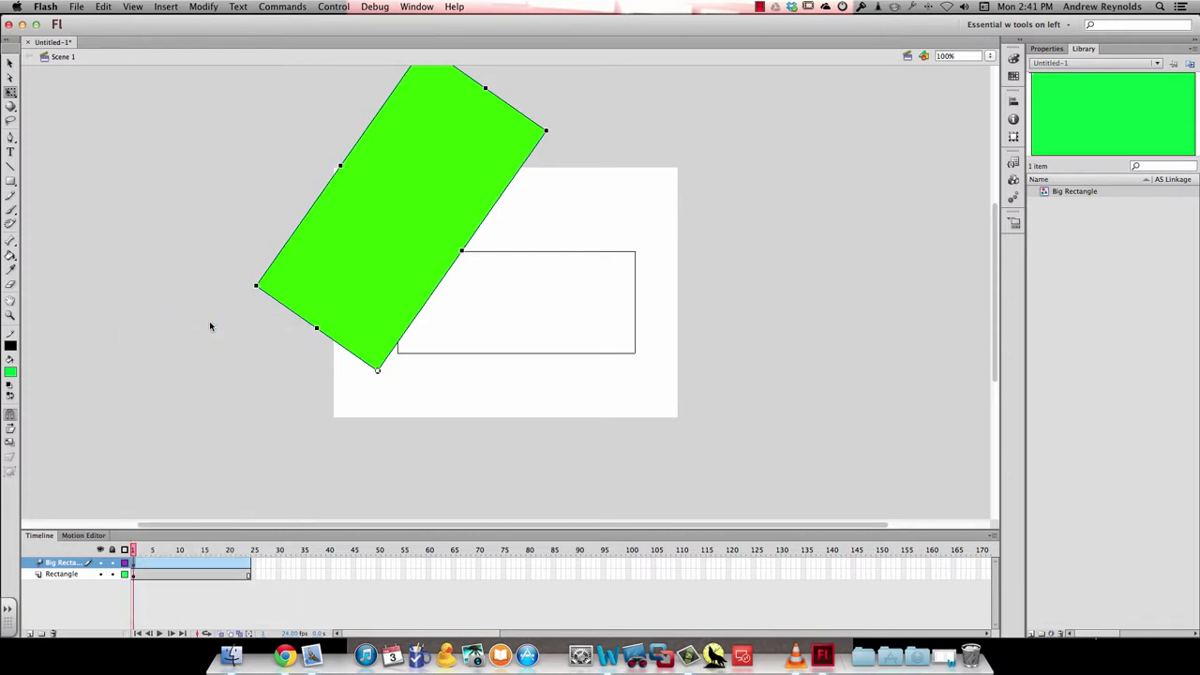
Insert an all-properties keyframe at frame 24, rotate the rectangle there, and preview the tween
left_click(249, 566)
right_click(249, 566)
mouse_move(365, 372)
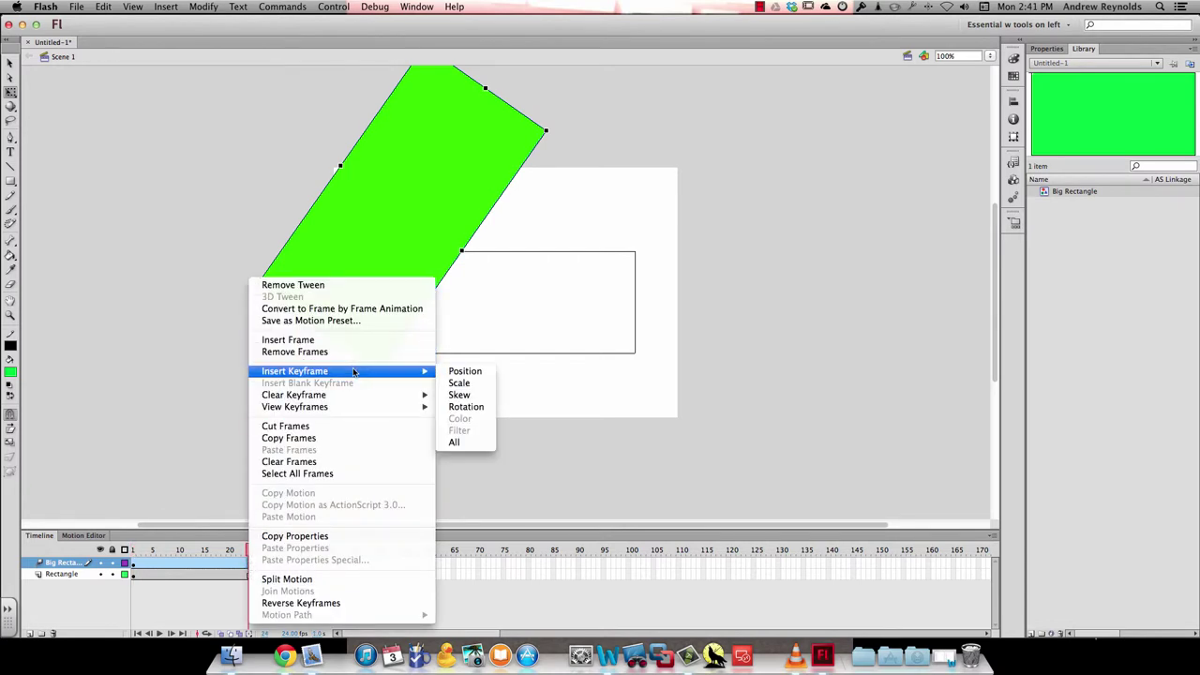
left_click(474, 442)
scroll(439, 222, "up", 3)
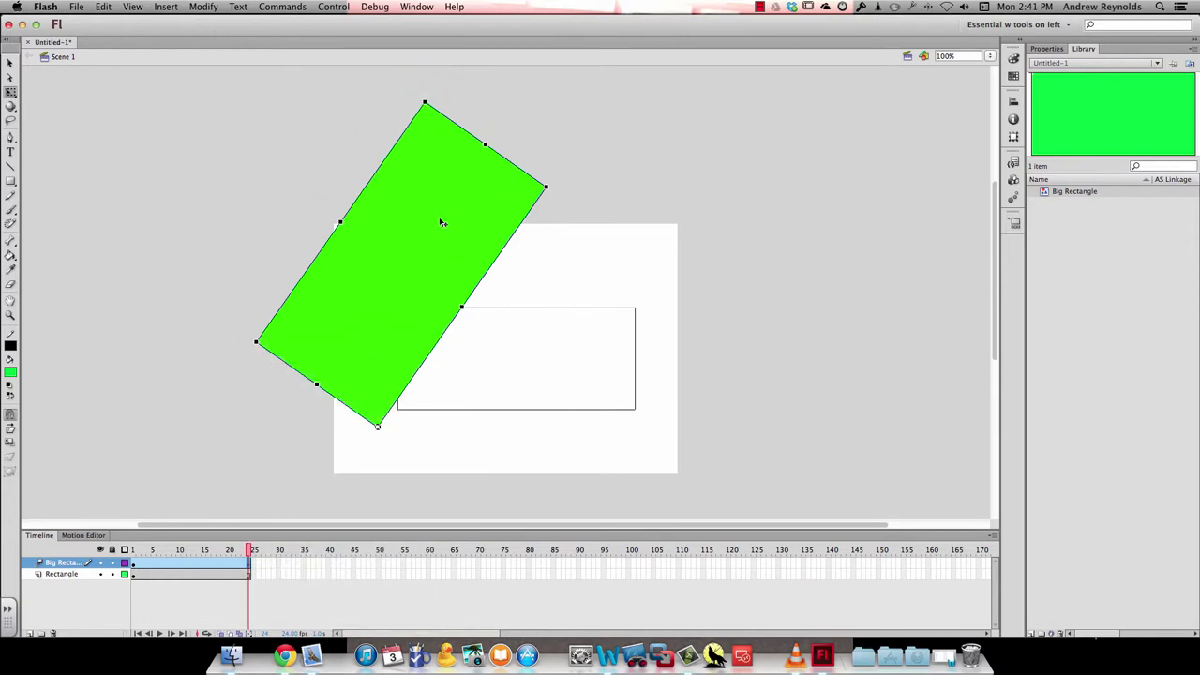
left_click_drag(424, 98, 674, 276)
left_click_drag(131, 561, 164, 555)
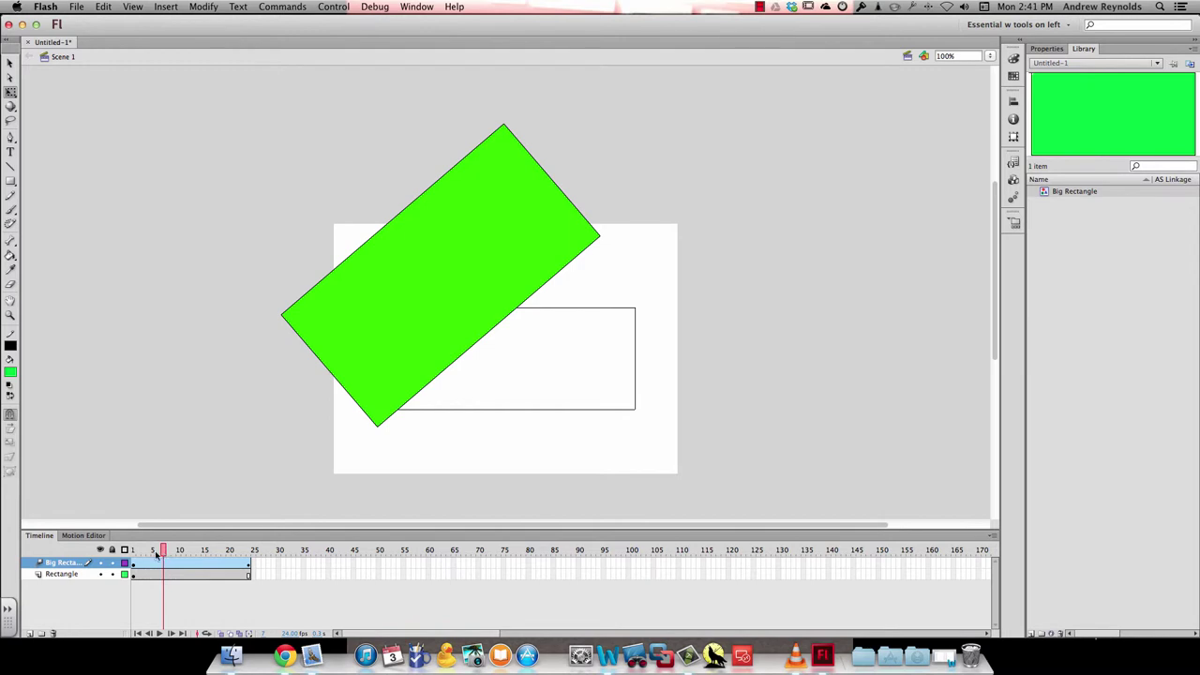
Make Big Rectangle a mask layer and scrub frames 1–24 to preview the revealed outline
right_click(61, 567)
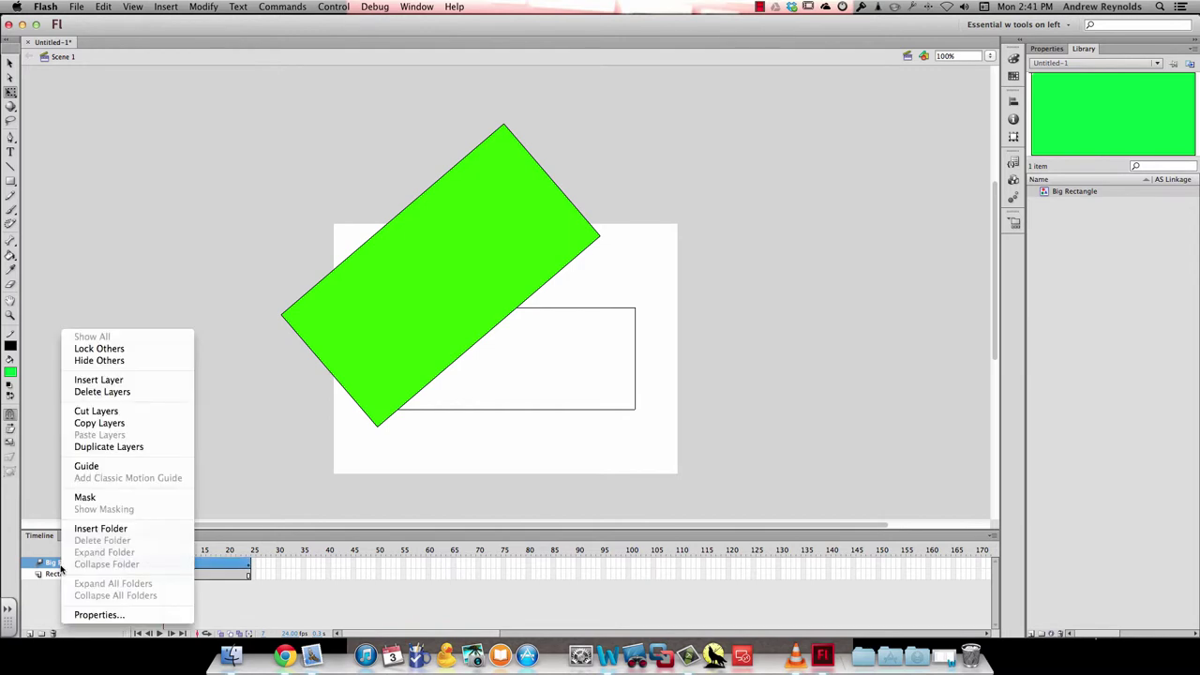
left_click(92, 497)
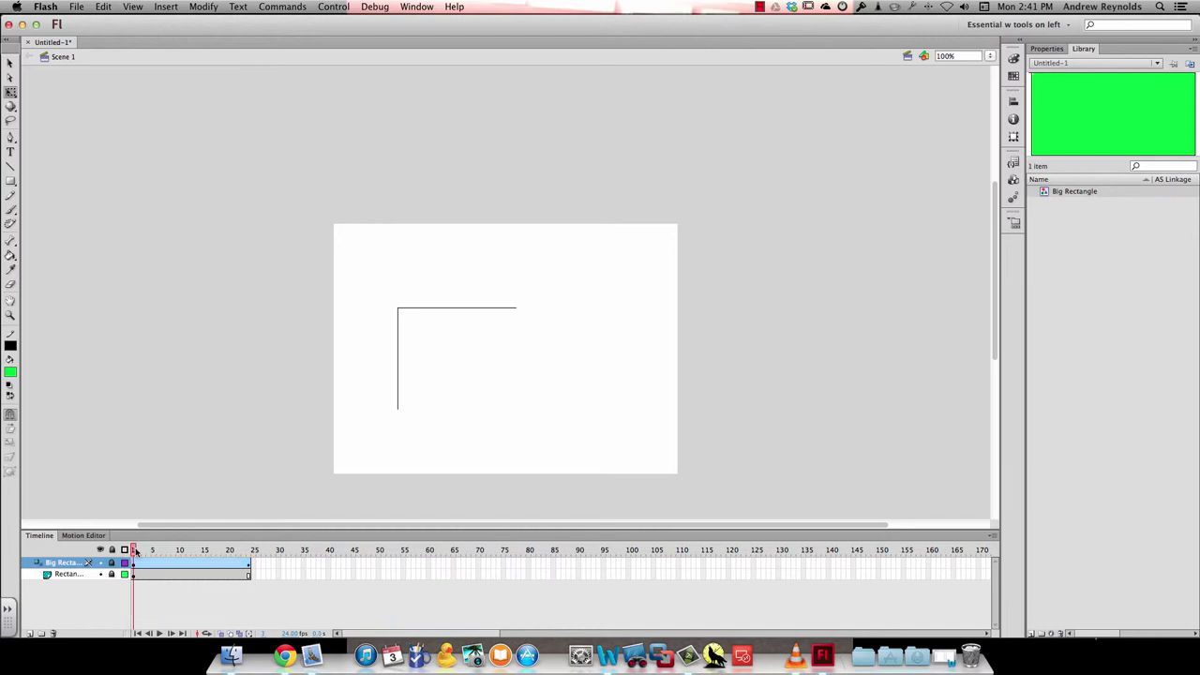
left_click_drag(136, 550, 250, 551)
left_click(262, 569)
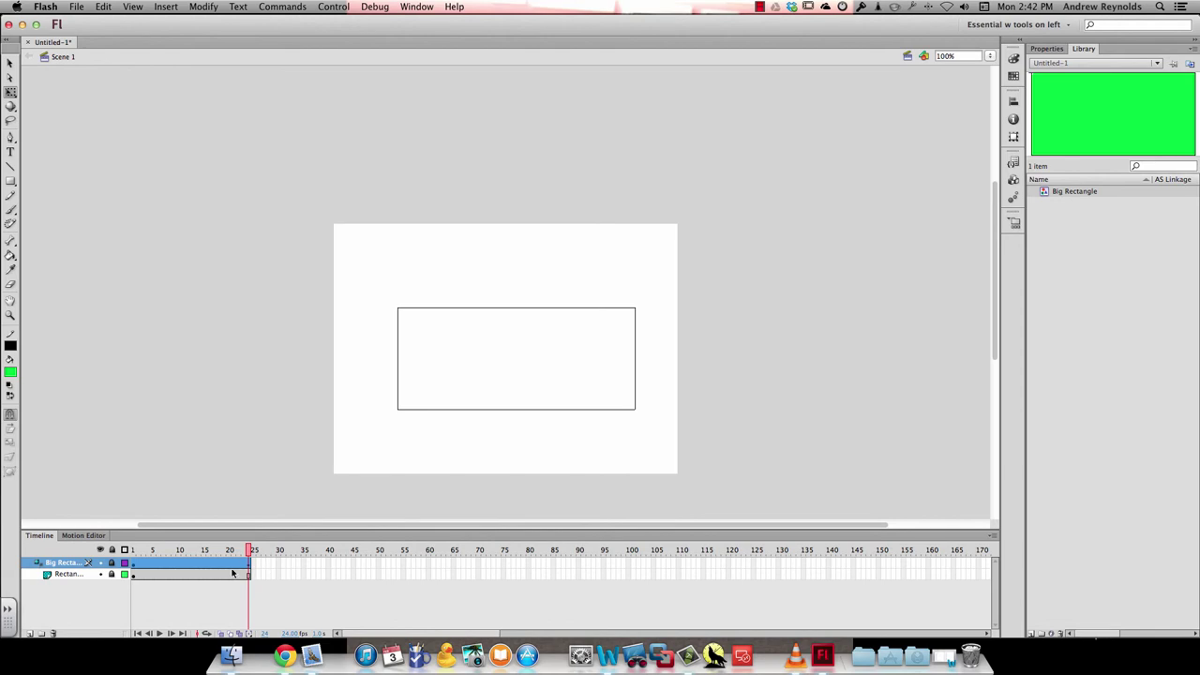
mouse_move(169, 549)
left_mouse_down()
mouse_move(132, 549)
mouse_move(248, 555)
left_mouse_up()
Uncheck Mask on Big Rectangle and scrub the timeline to see the green rectangle rotate again
right_click(66, 562)
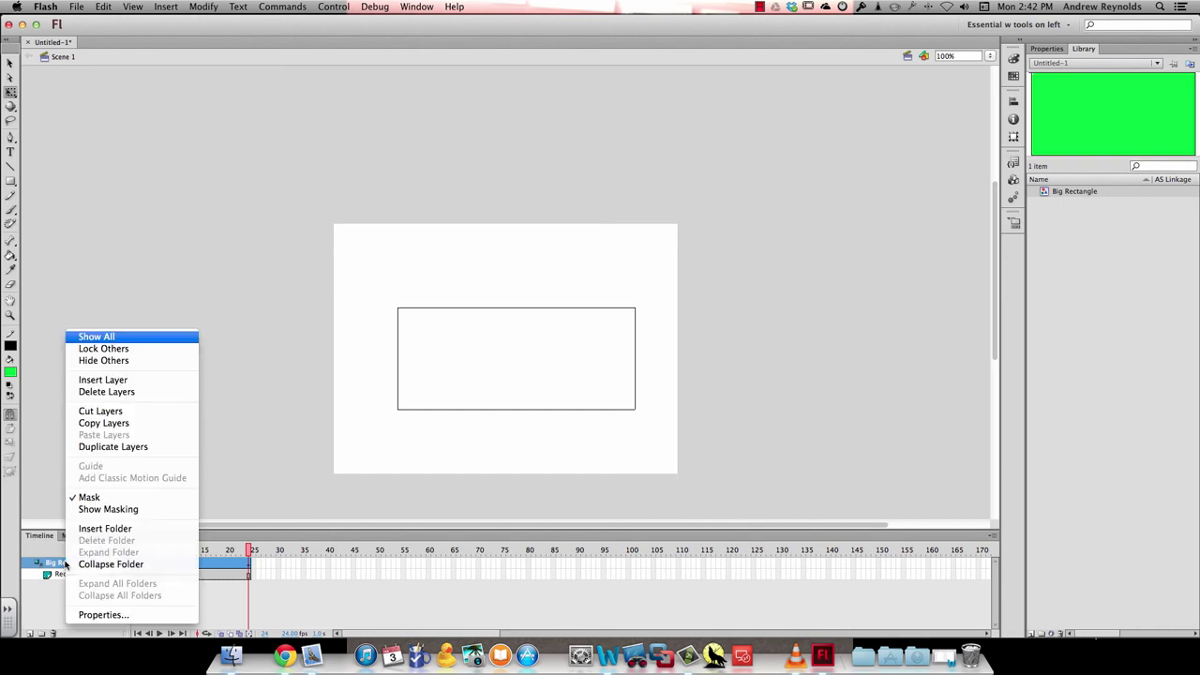
left_click(91, 498)
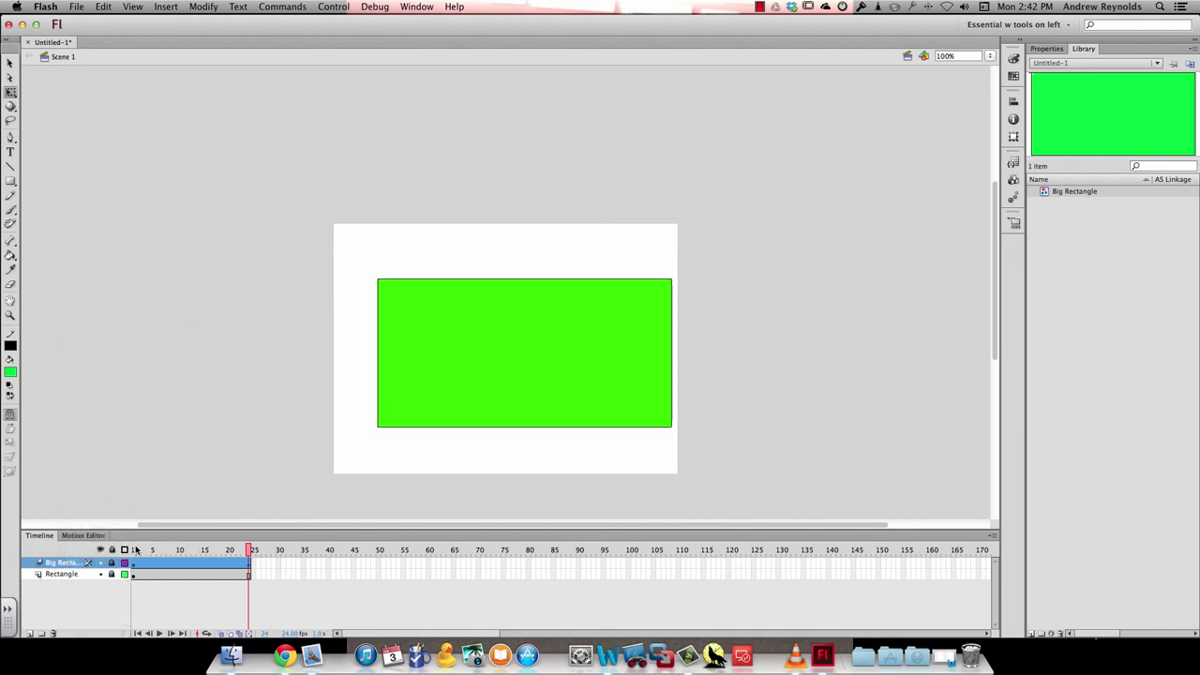
mouse_move(140, 549)
left_mouse_down()
mouse_move(250, 549)
mouse_move(157, 549)
left_mouse_up()
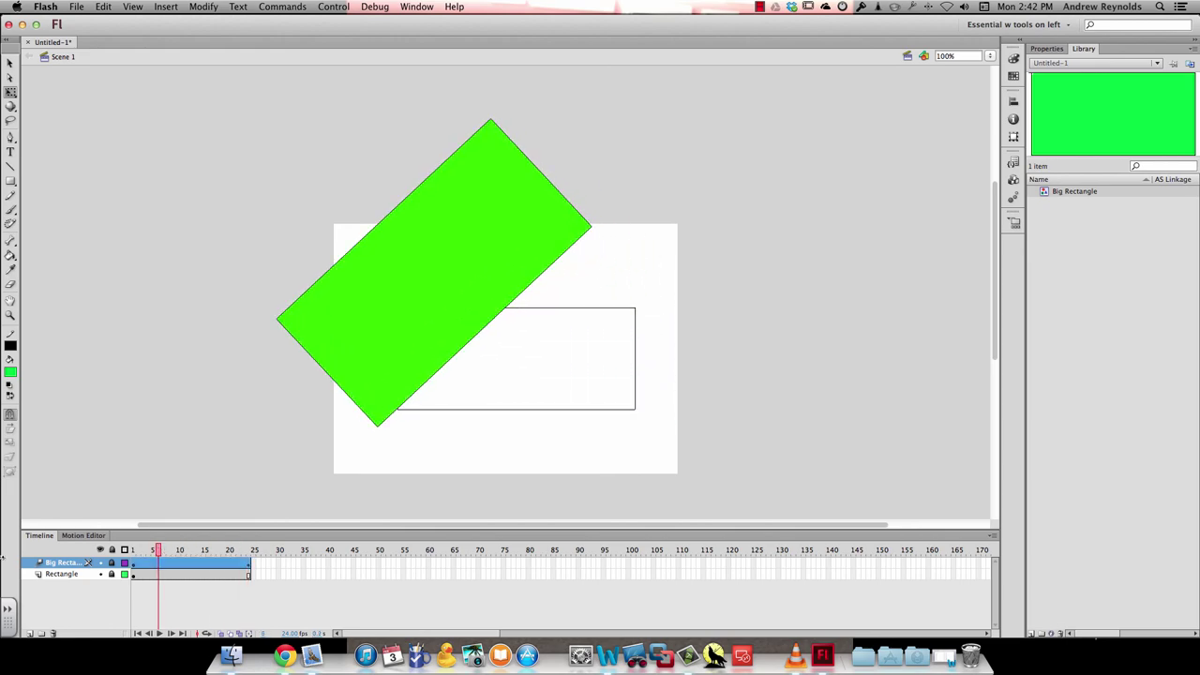